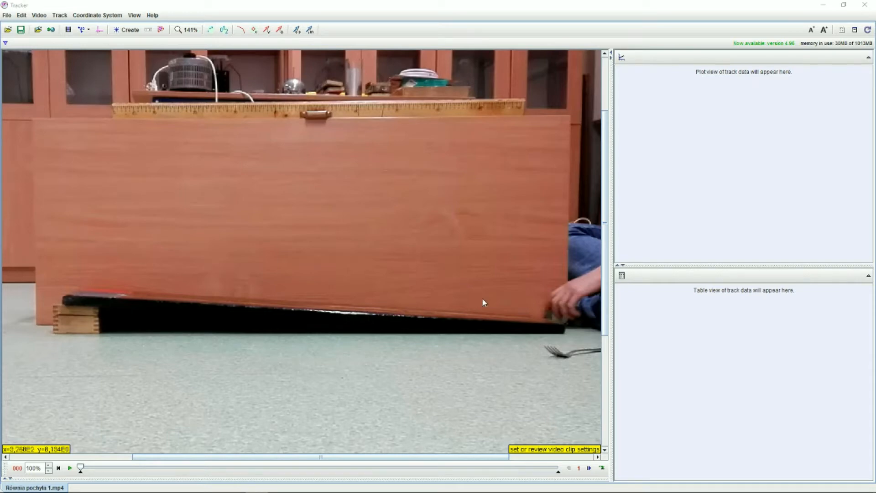
- Play the video clip to review the cylinder's motion on the incline, and return to the first frame
left_click(70, 468)
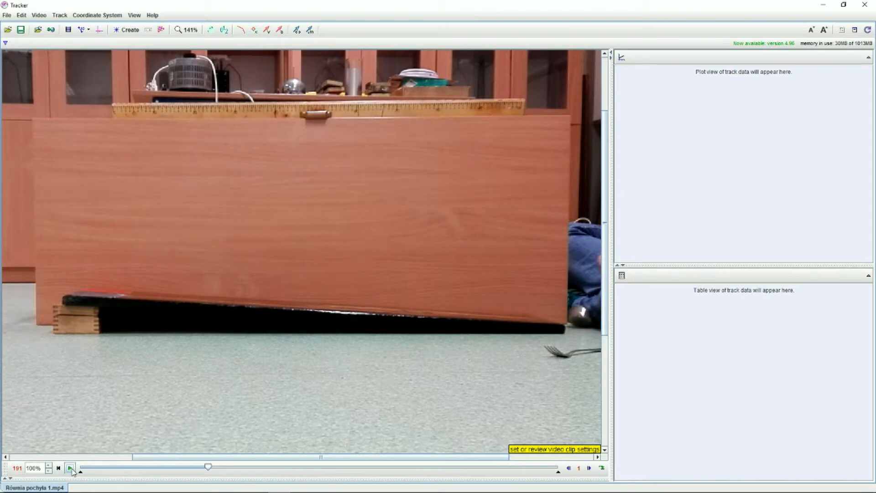
left_click(71, 468)
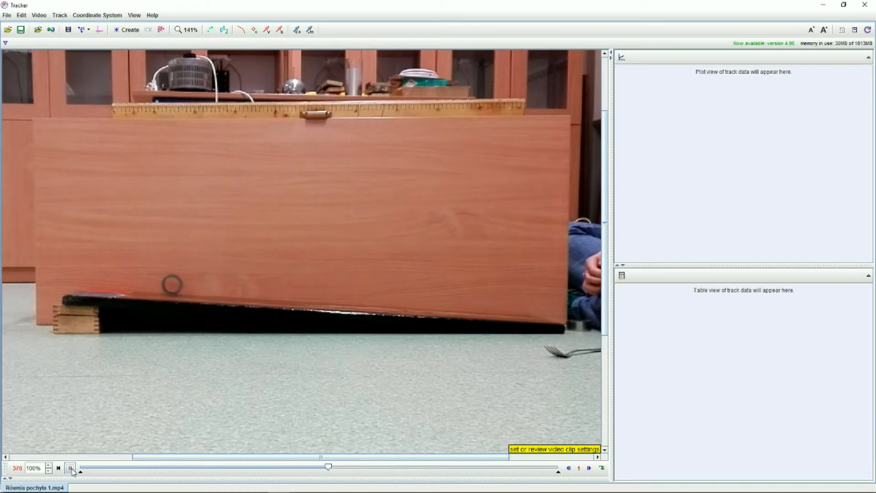
left_click(71, 467)
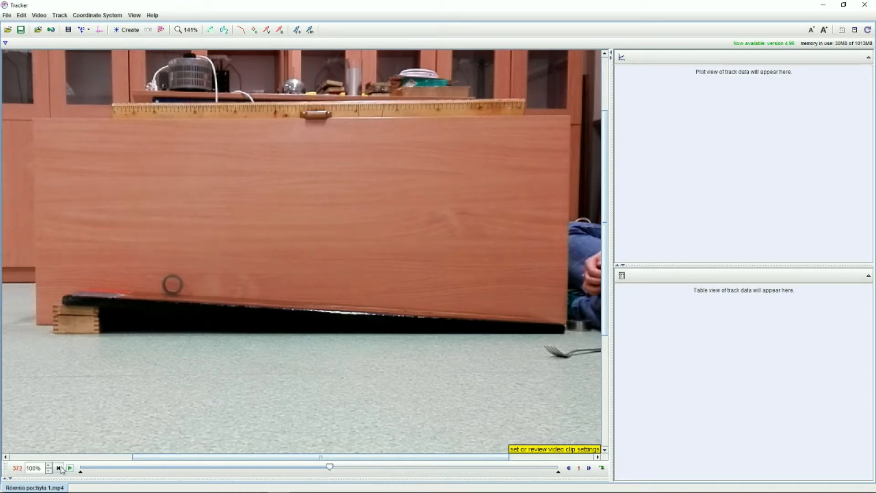
left_click(58, 467)
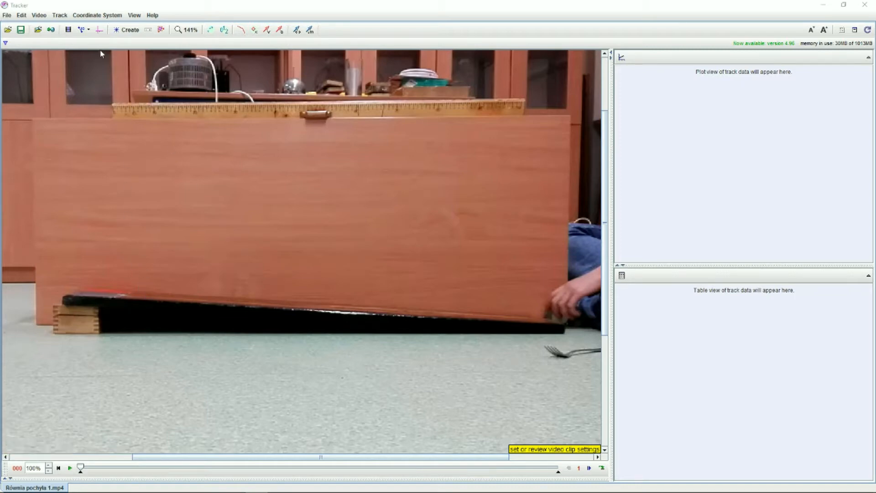
- Show the coordinate axes, place the origin at the lower end of the ramp and tilt the x-axis along its surface
left_click(100, 31)
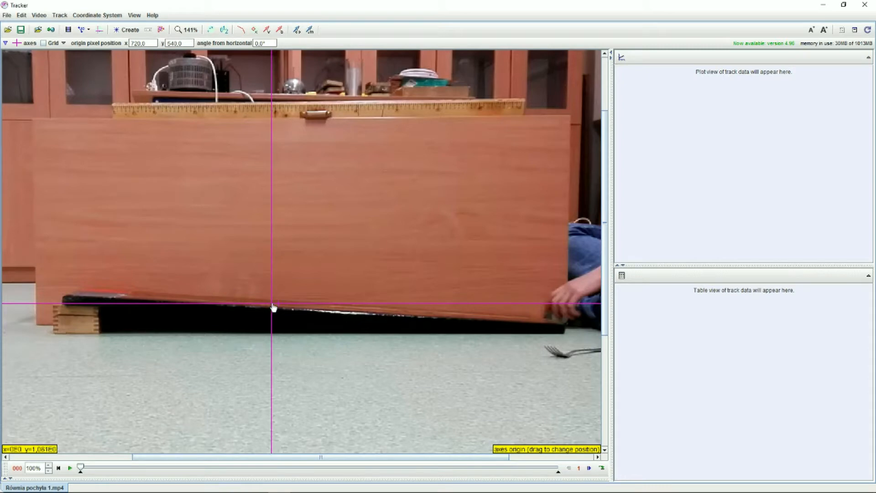
left_click_drag(272, 308, 106, 294)
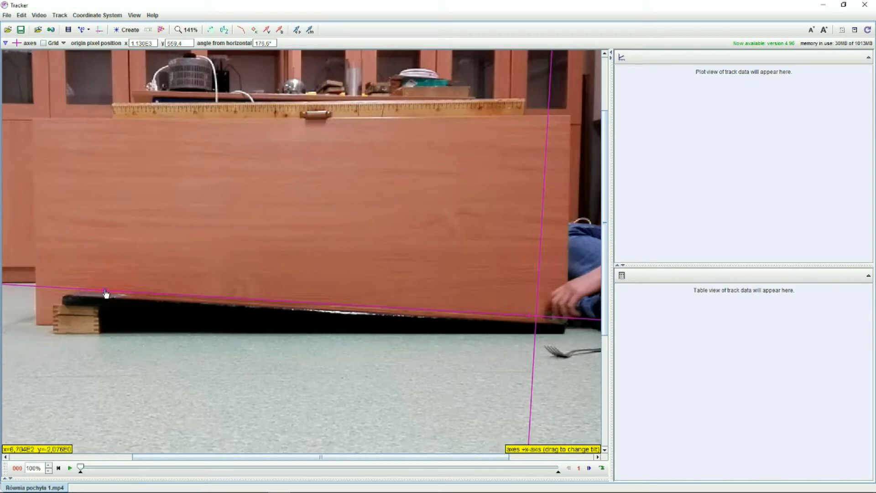
left_click_drag(105, 292, 104, 294)
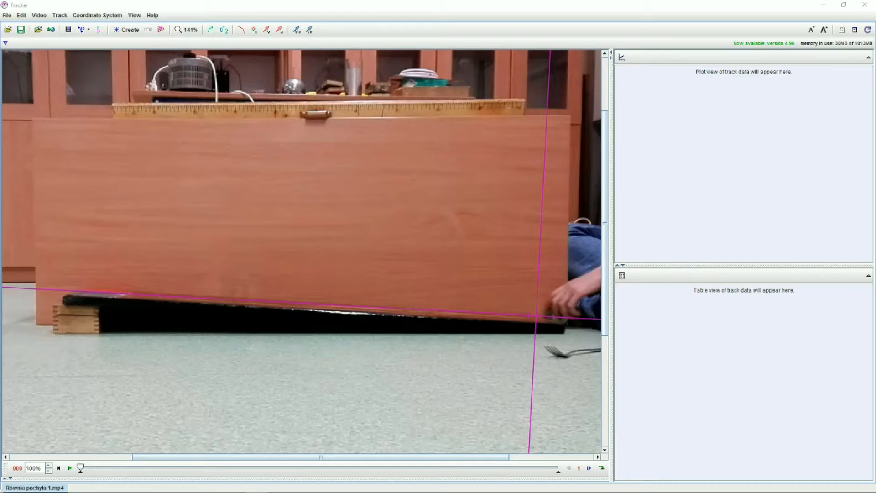
- Add a calibration tape and stretch it from one end of the wooden ruler to the other
left_click(90, 31)
mouse_move(84, 42)
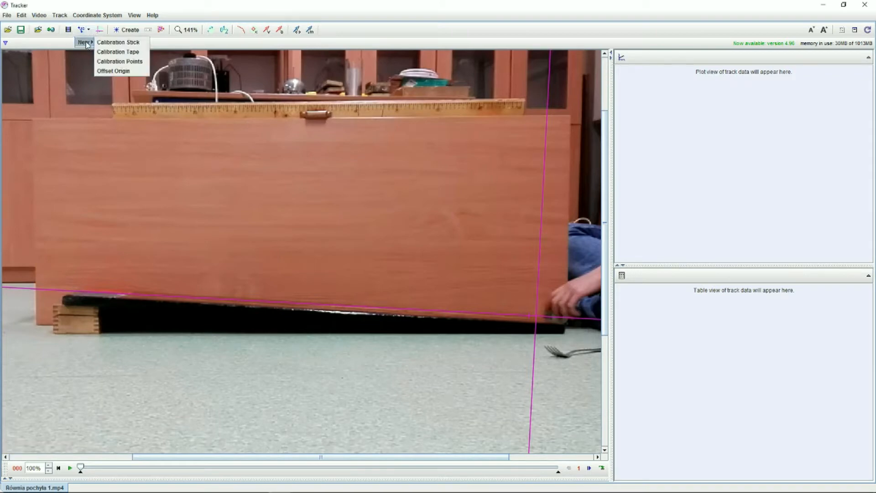
left_click(118, 52)
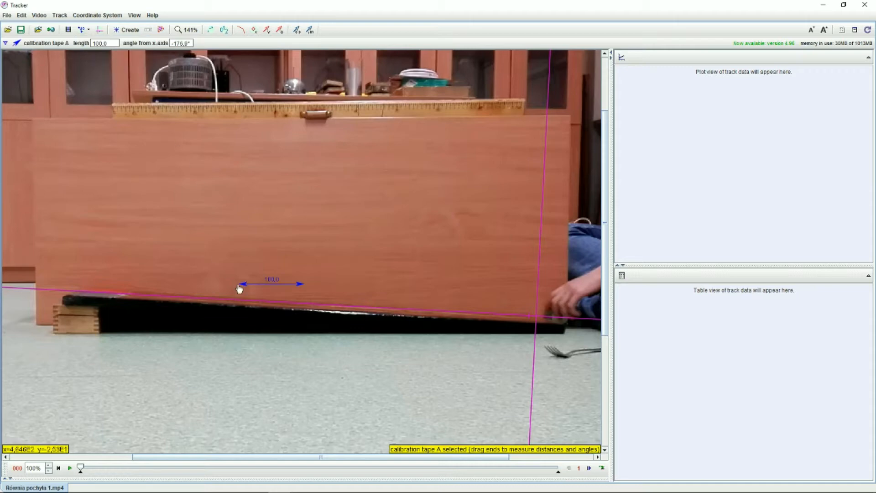
left_click_drag(243, 290, 121, 114)
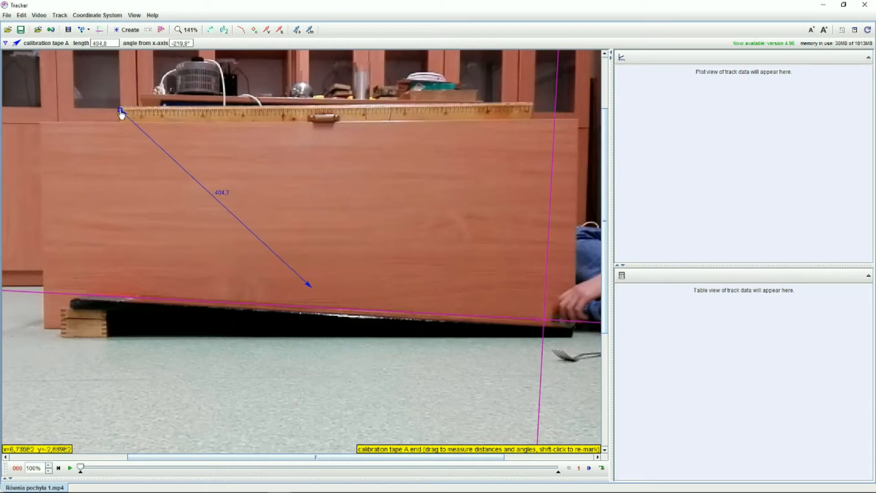
left_click(309, 287)
left_click_drag(312, 289, 528, 110)
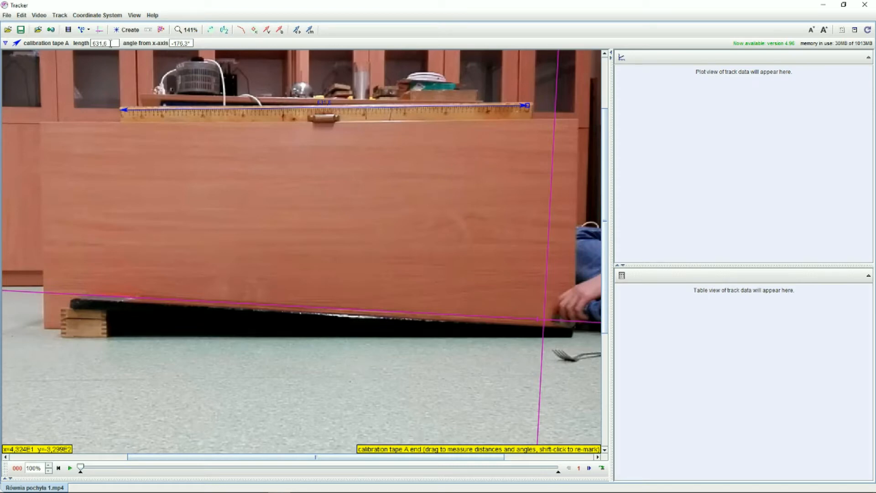
- Set the calibration tape's length to 1 and fine-tune the axes' tilt to 176.5° to match the ramp
left_click_drag(108, 42, 88, 41)
type("1")
key("Return")
left_click_drag(51, 293, 51, 291)
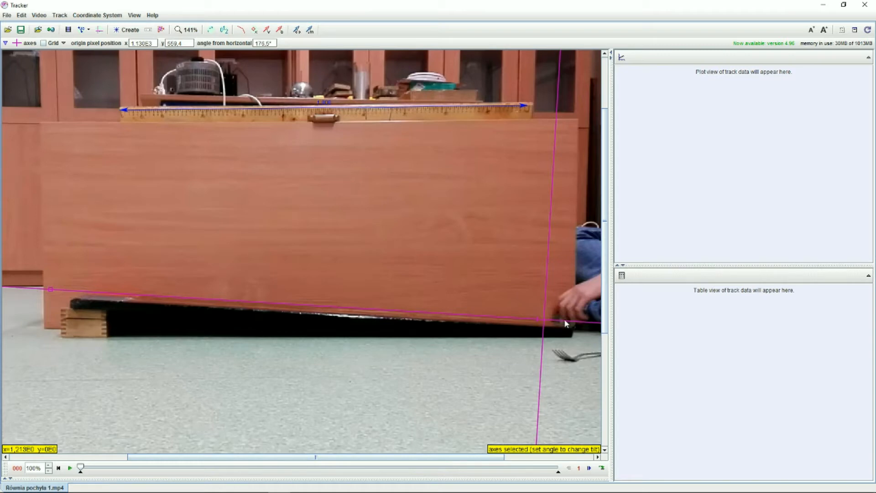
- Find the frame where the hand releases the cylinder and set frame 59 as the clip's start frame
left_click(70, 469)
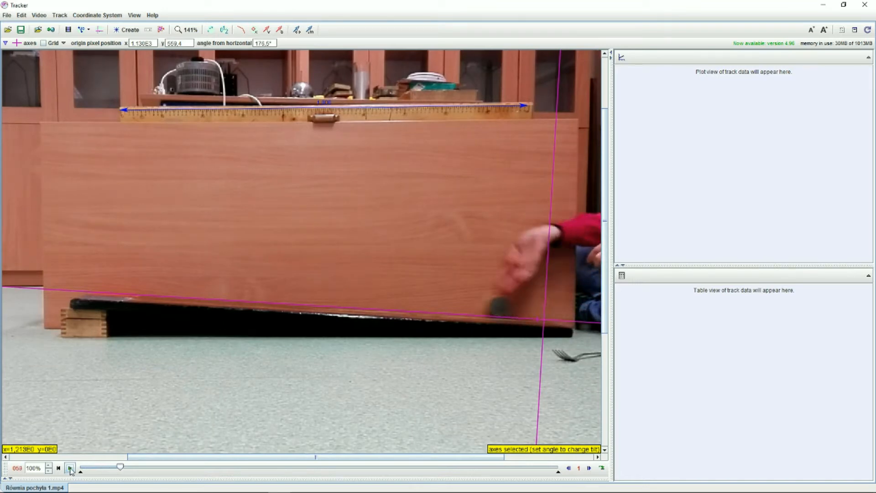
left_click(70, 469)
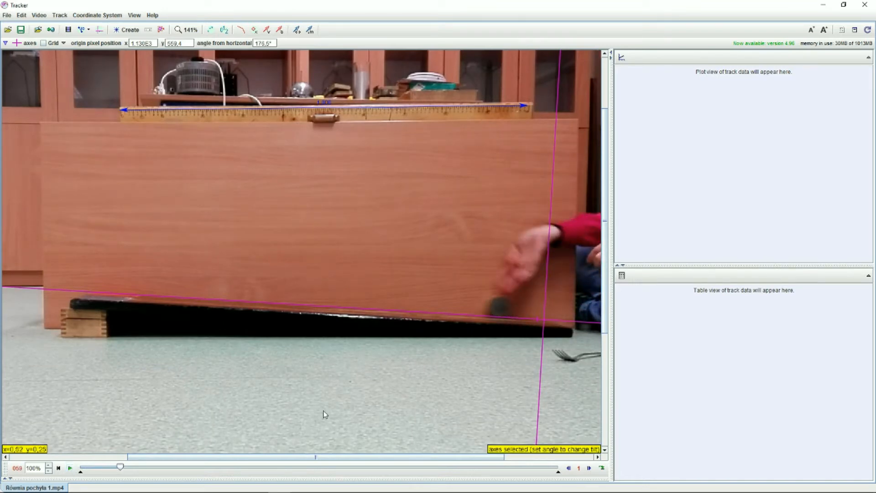
left_click(568, 468)
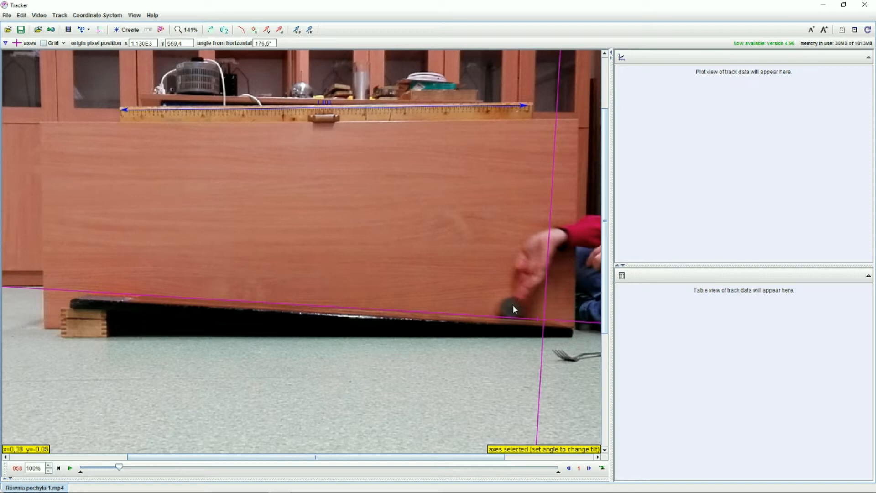
left_click(589, 469)
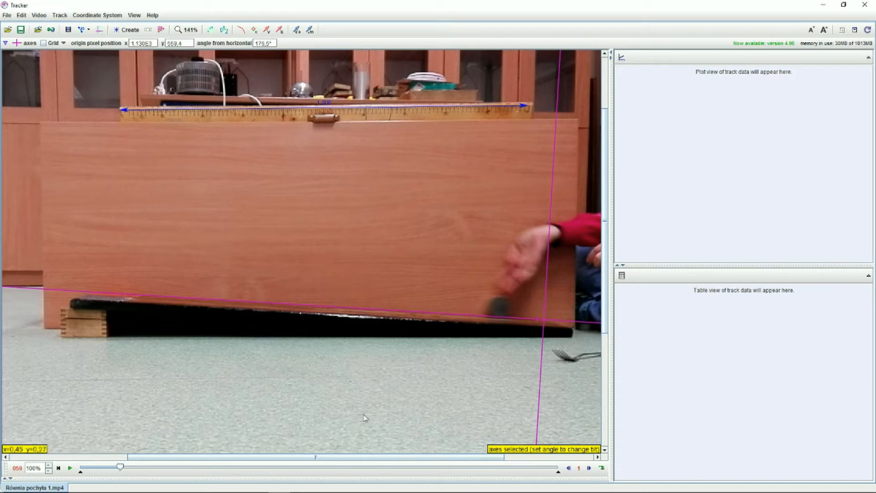
right_click(121, 471)
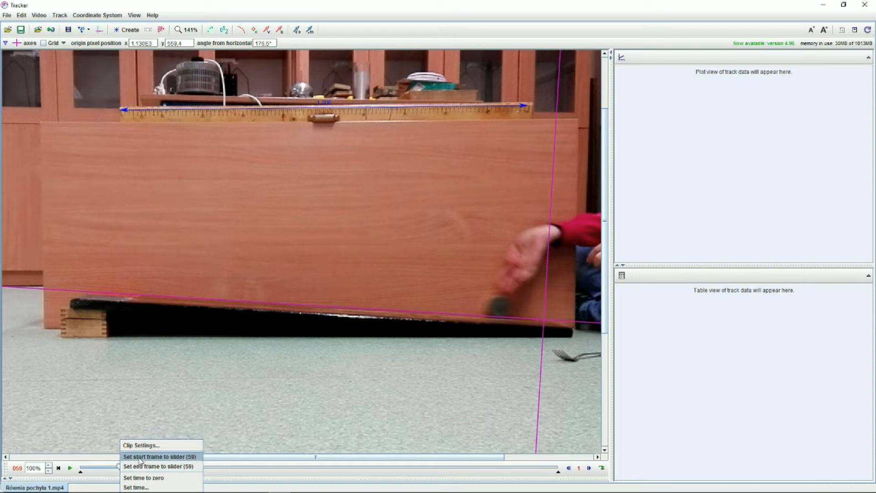
left_click(139, 458)
- Find the frame where the cylinder has rolled back past the origin and set frame 187 as the clip's end frame
left_click(71, 469)
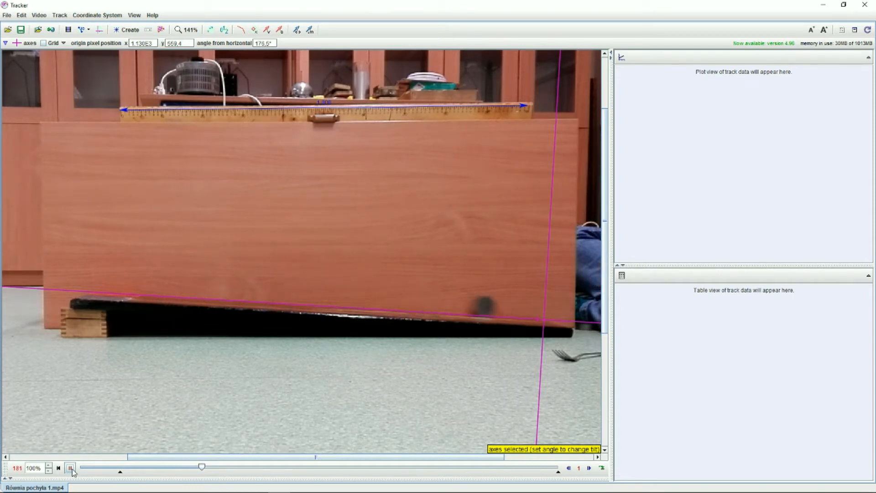
left_click(70, 469)
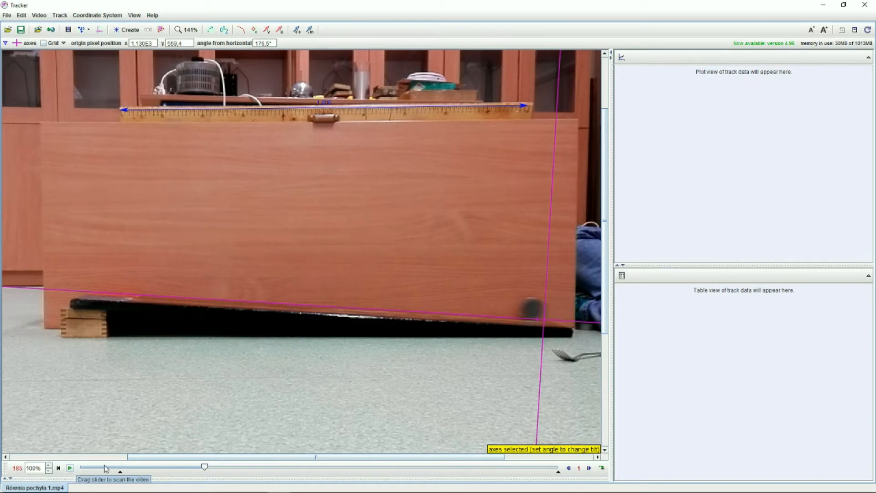
left_click(589, 472)
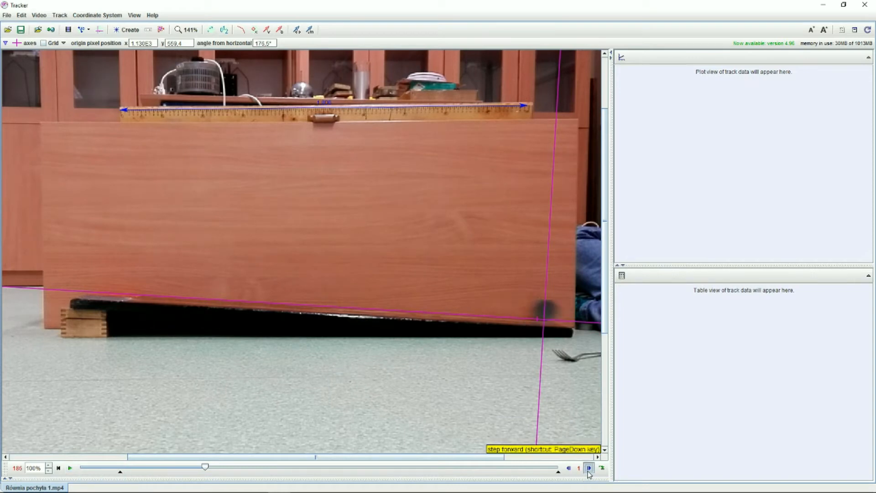
left_click(589, 471)
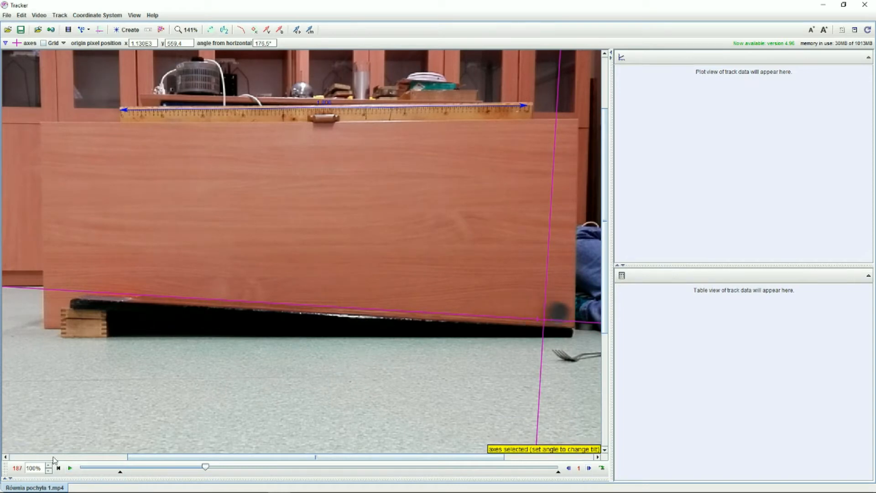
right_click(207, 468)
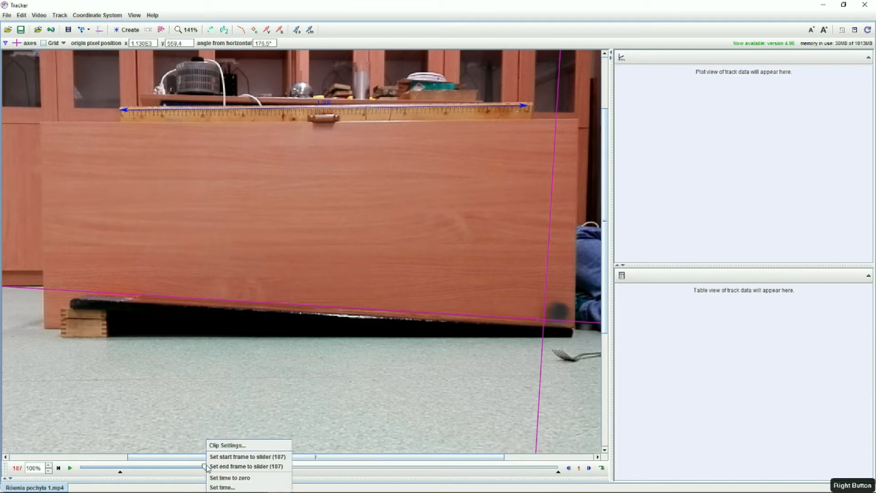
left_click(233, 466)
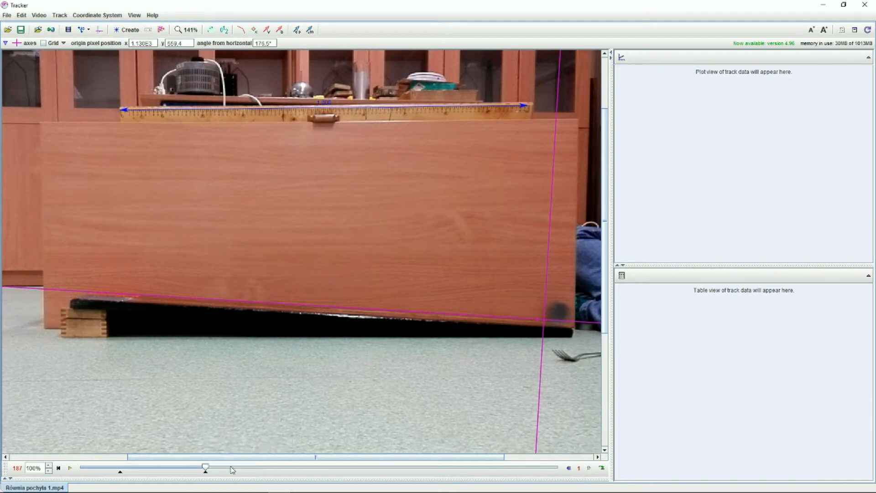
- Return to the start frame and set its time to 0.0 seconds
left_click(59, 467)
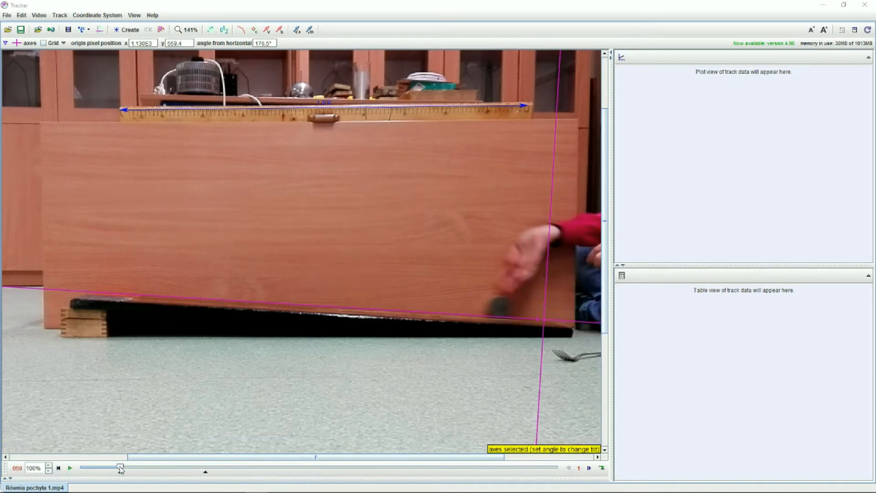
right_click(120, 469)
left_click(136, 487)
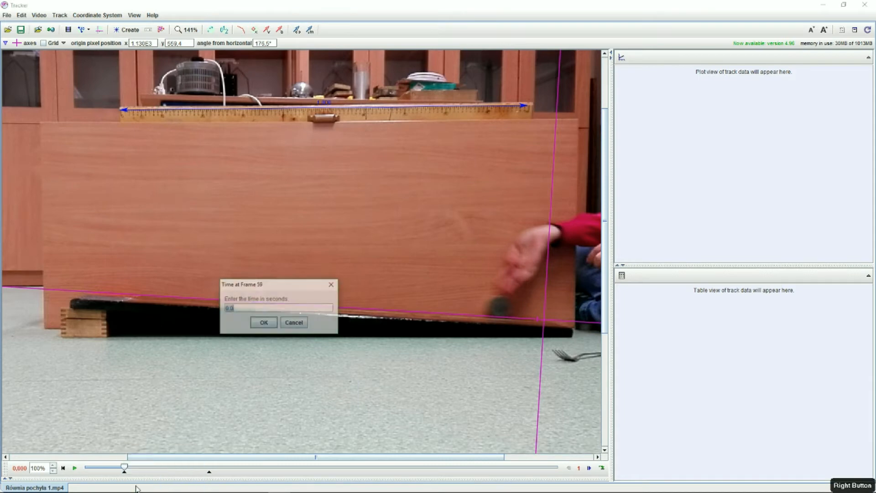
left_click(263, 324)
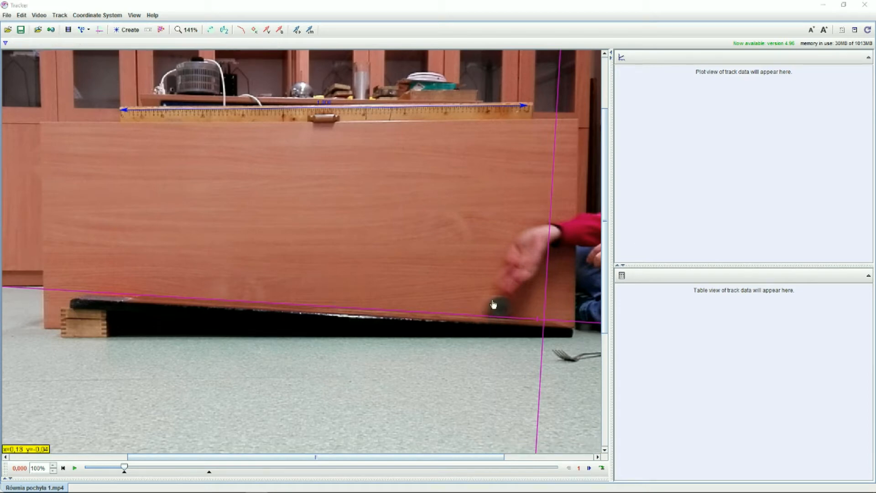
- Create a point mass track and rename it "cylinder"
left_click(126, 30)
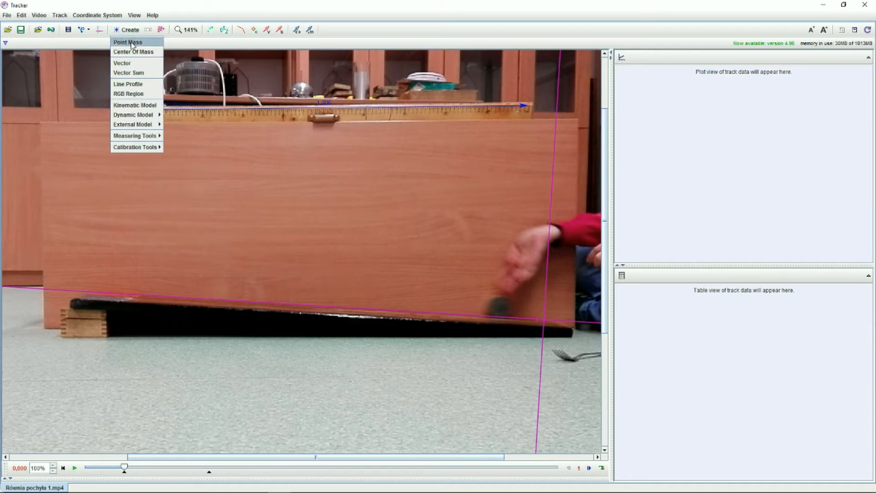
left_click(130, 43)
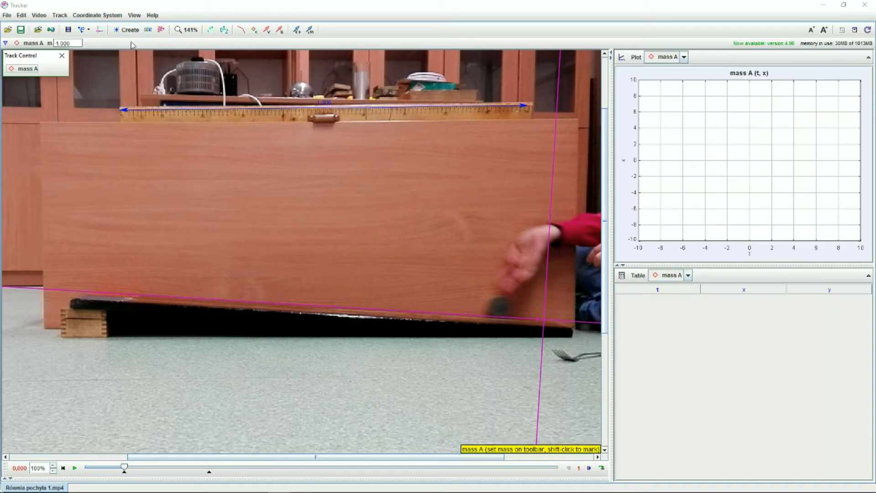
right_click(33, 69)
left_click(43, 82)
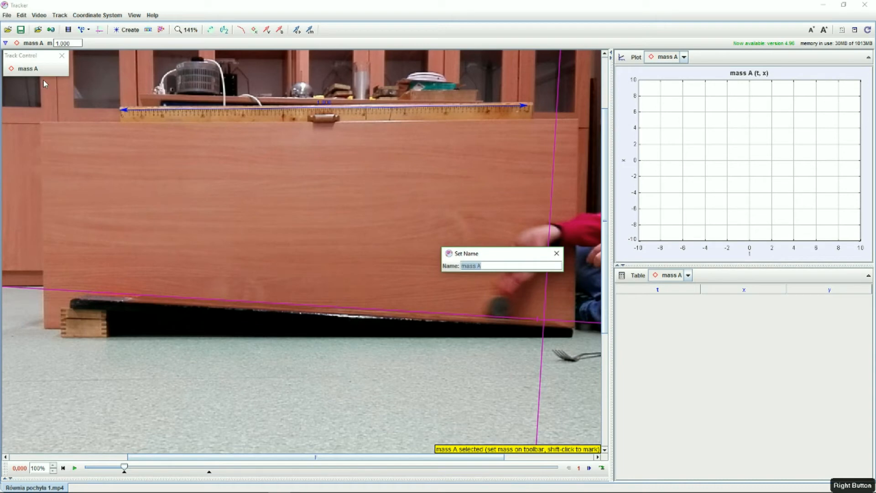
type("cy")
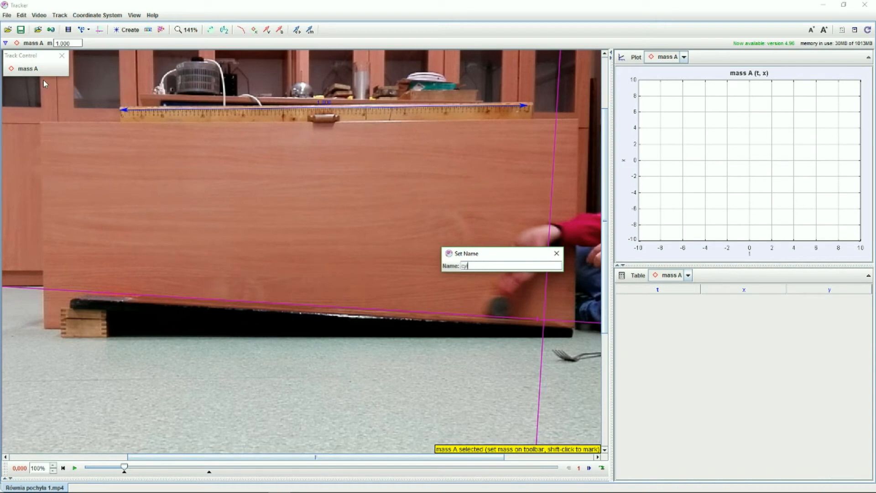
type("linder")
key("Return")
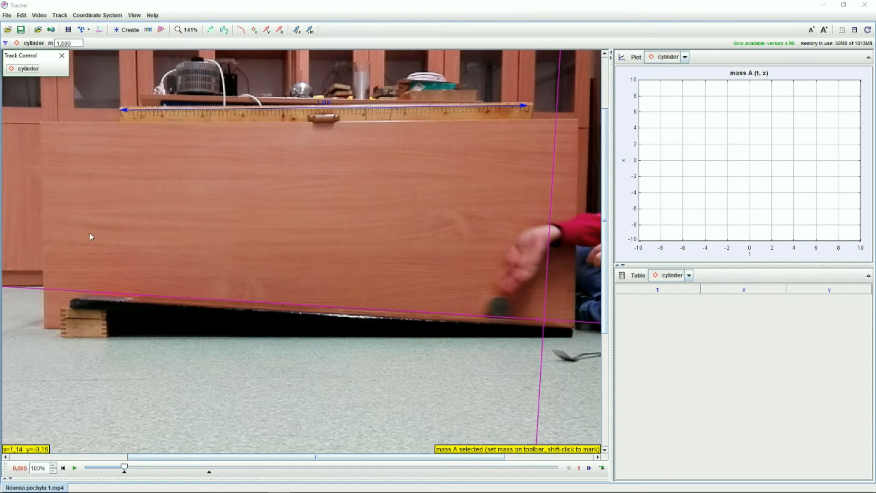
- Mark an autotracker key frame at the cylinder's centre on frame 59 and enlarge the template to enclose the whole cylinder
left_click(501, 307)
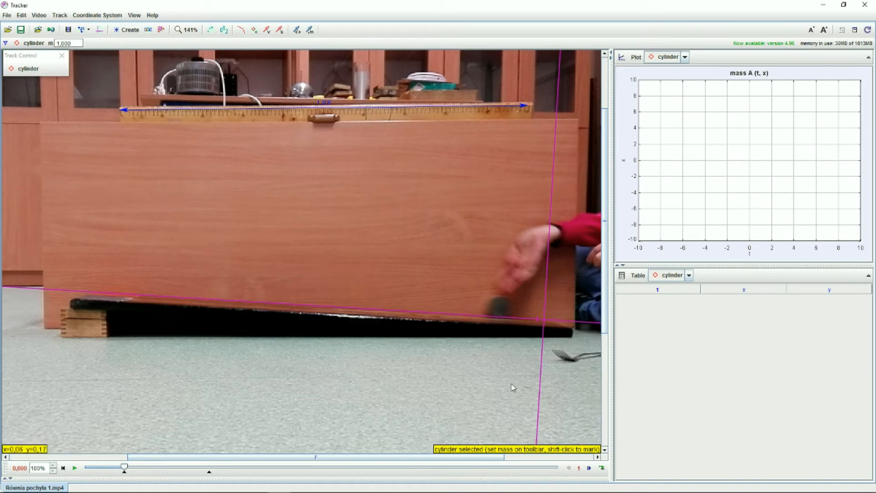
key("shift")
left_click(500, 307, "ctrl+shift")
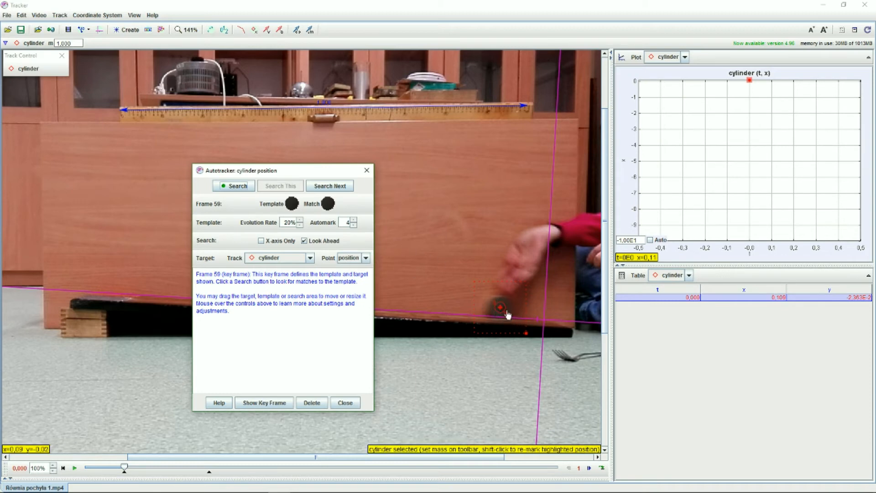
left_click_drag(507, 314, 516, 325)
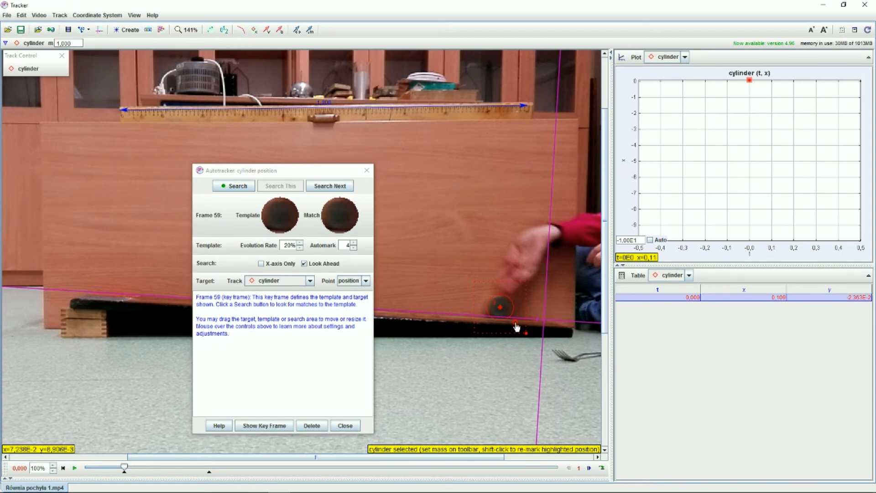
left_click_drag(517, 327, 517, 326)
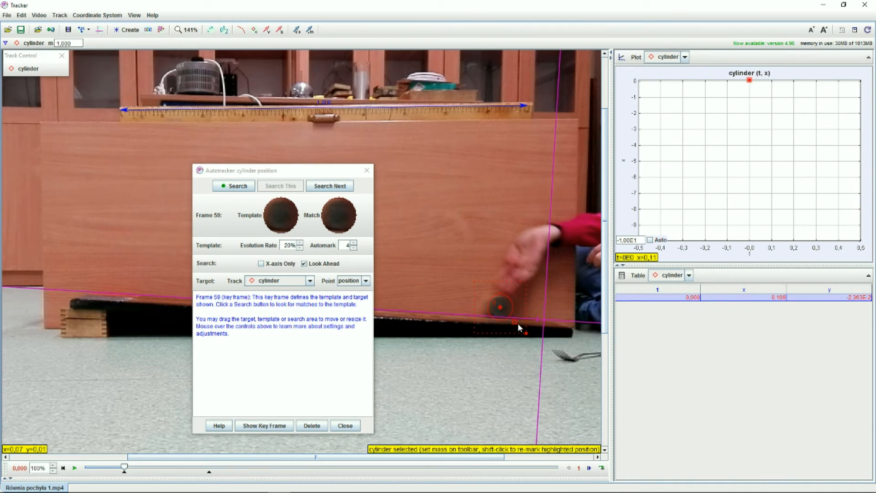
- Slightly enlarge the template around the cylinder, widen the autotracker's search area, and move the Autotracker window clear of the video
left_click_drag(516, 328, 519, 328)
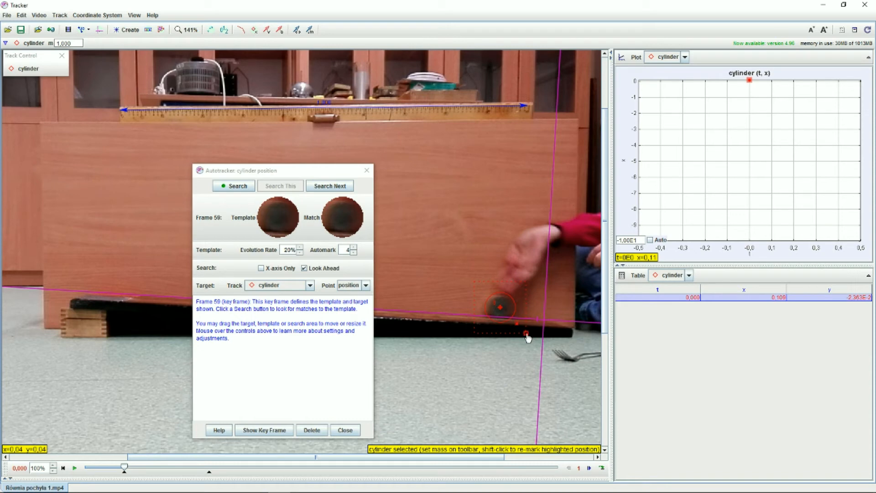
left_click_drag(527, 333, 537, 334)
left_click_drag(276, 176, 696, 201)
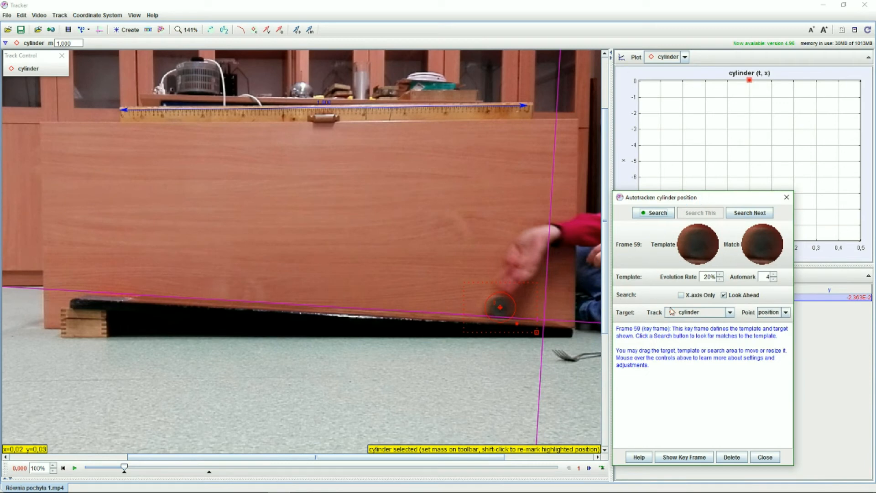
- Autotrack the cylinder to frame 60 as a single-frame check, continue the search through end frame 187, and close the autotracker
left_click(755, 217)
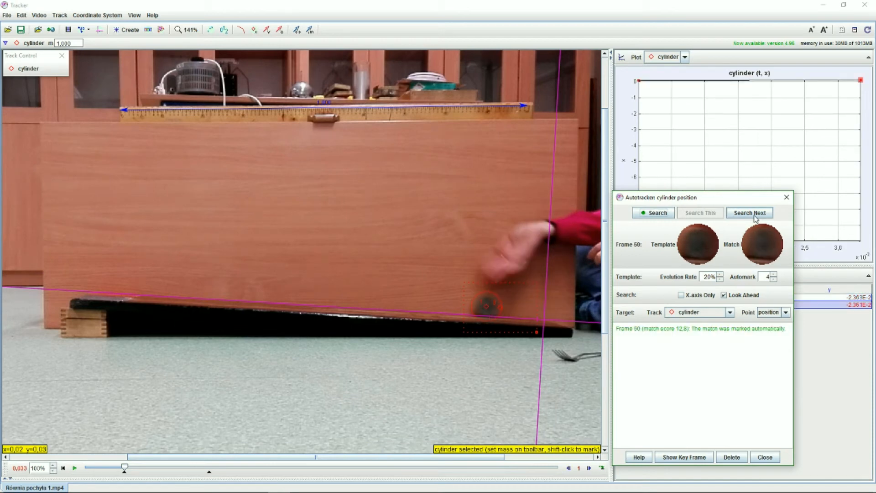
left_click(487, 309)
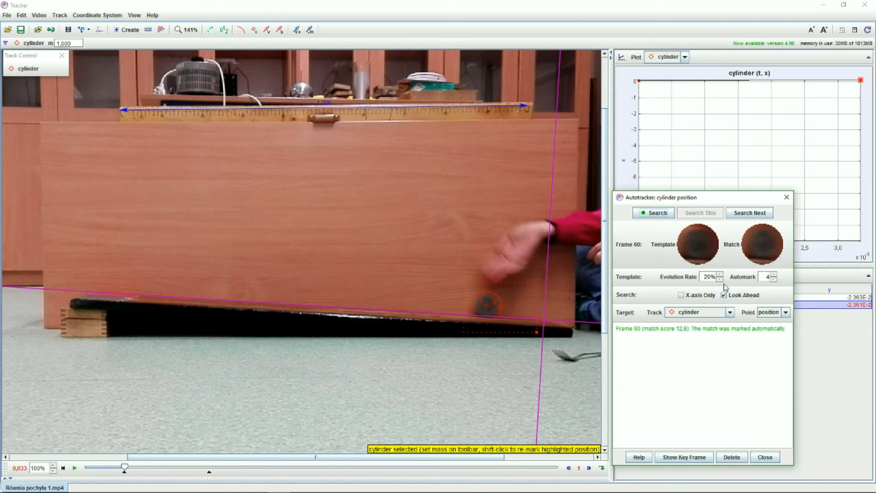
mouse_move(670, 277)
left_click(661, 215)
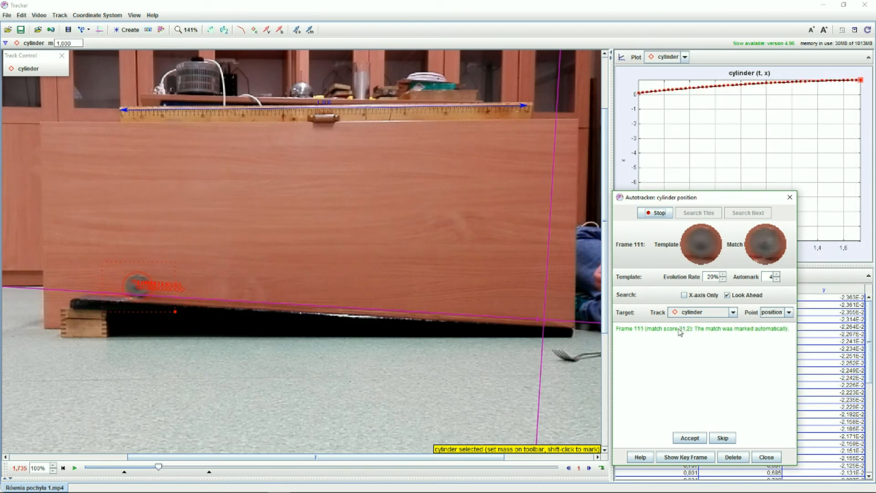
mouse_move(769, 284)
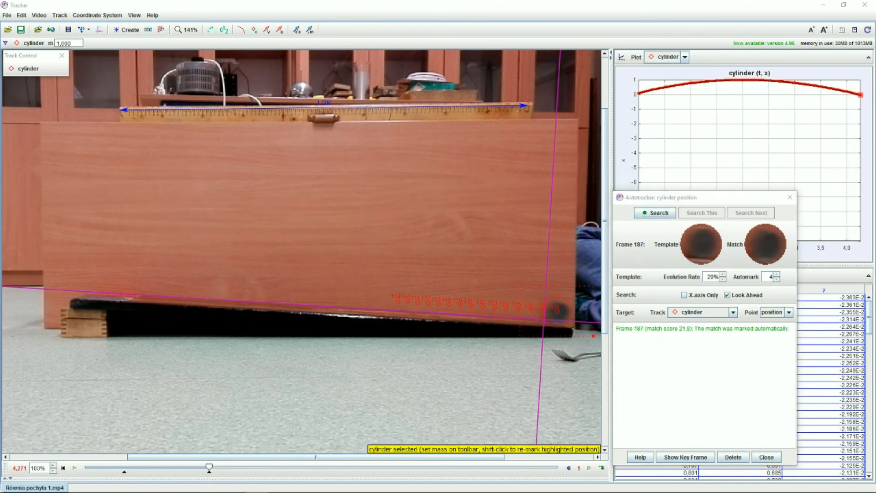
mouse_move(683, 249)
left_click(767, 458)
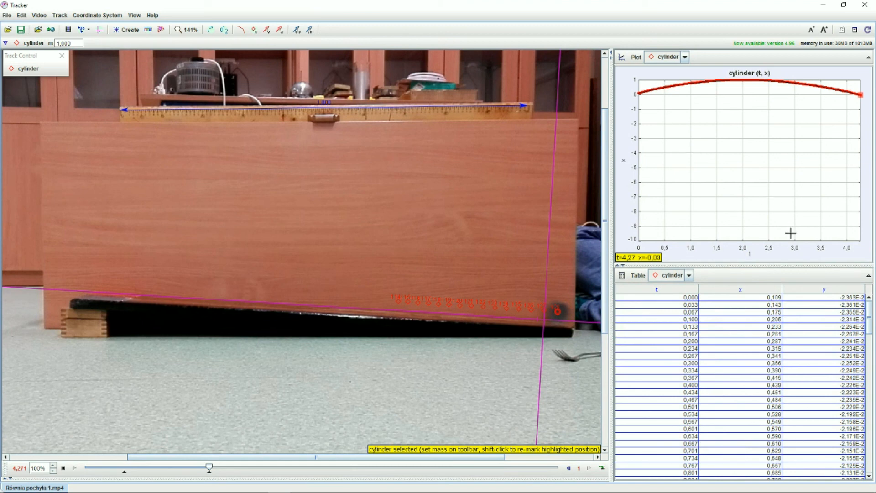
left_click(664, 257)
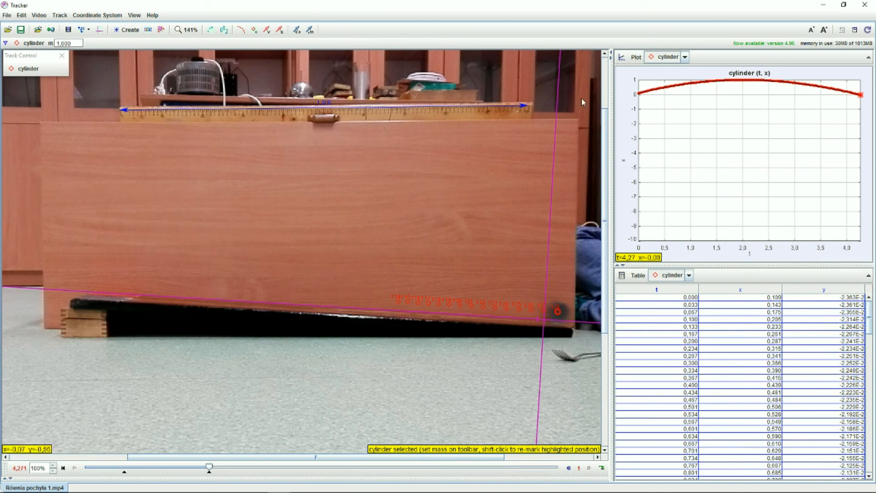